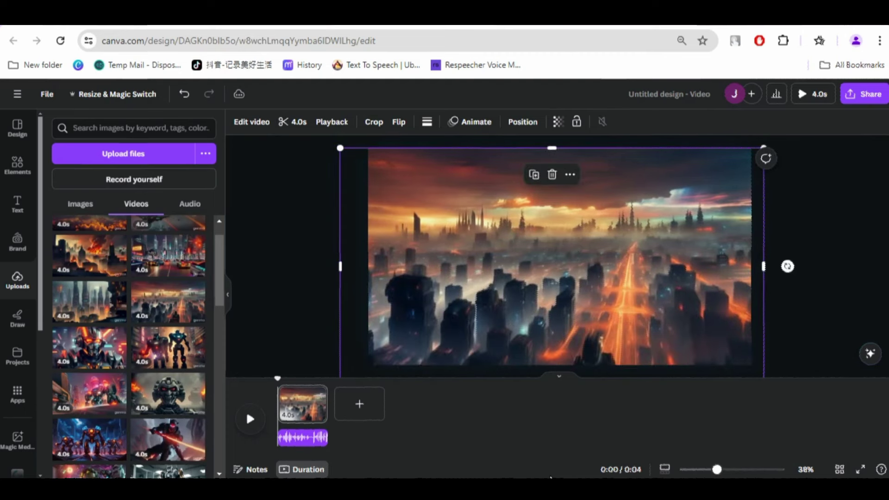
Append the spaceship clip, trimmed to 2.7 s, and the glowing horizon clip as new pages after the city clip.
left_click(361, 407)
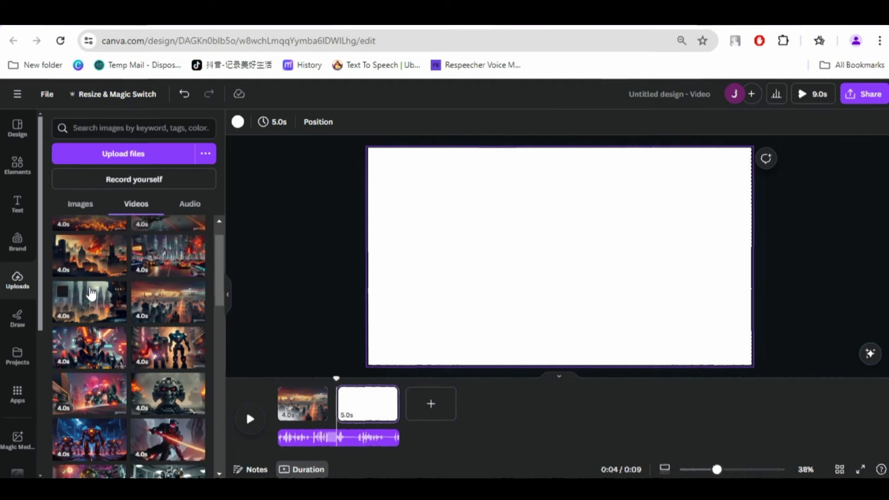
left_click_drag(168, 224, 717, 321)
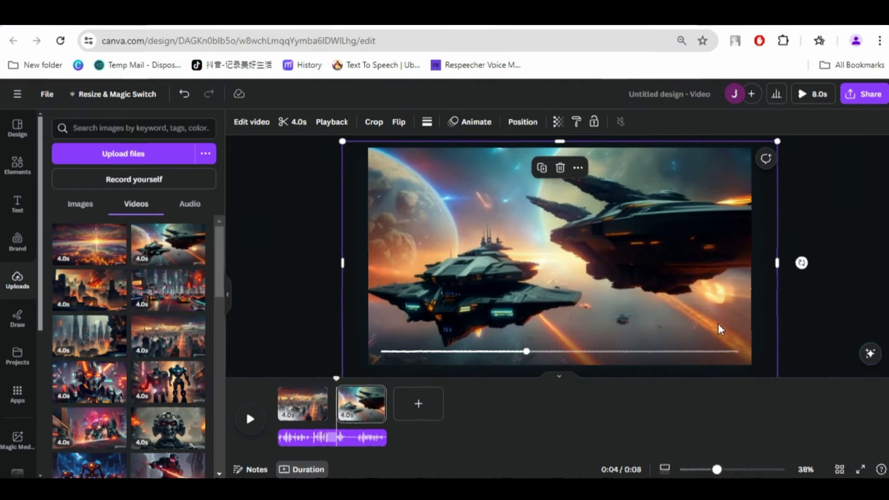
left_click(419, 407)
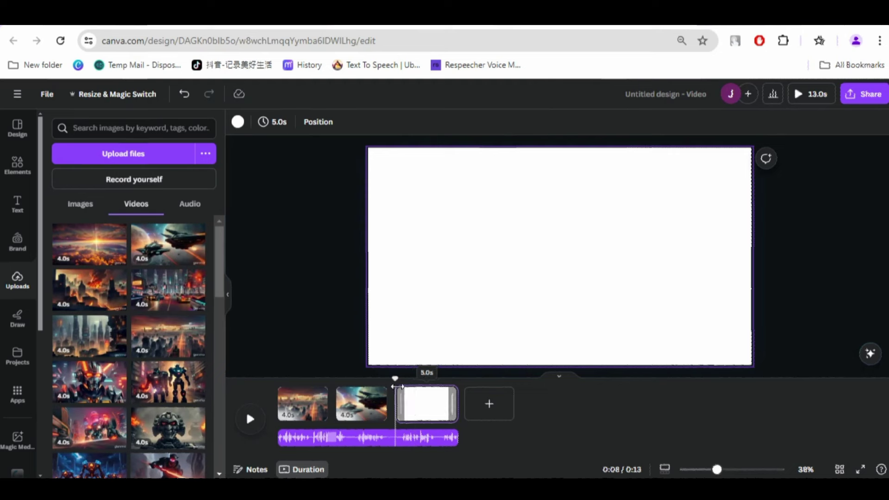
left_click_drag(395, 379, 324, 379)
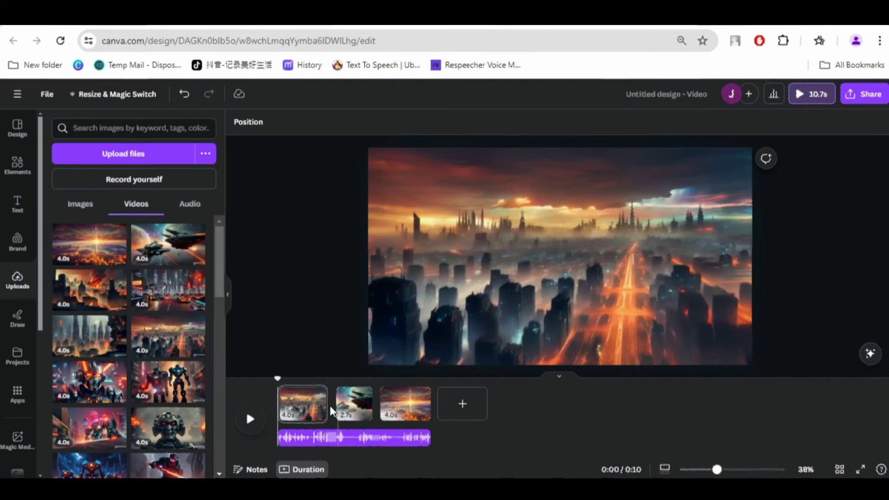
Apply the Match & Move transition between the city and spaceship clips and between the spaceship and horizon clips.
mouse_move(335, 412)
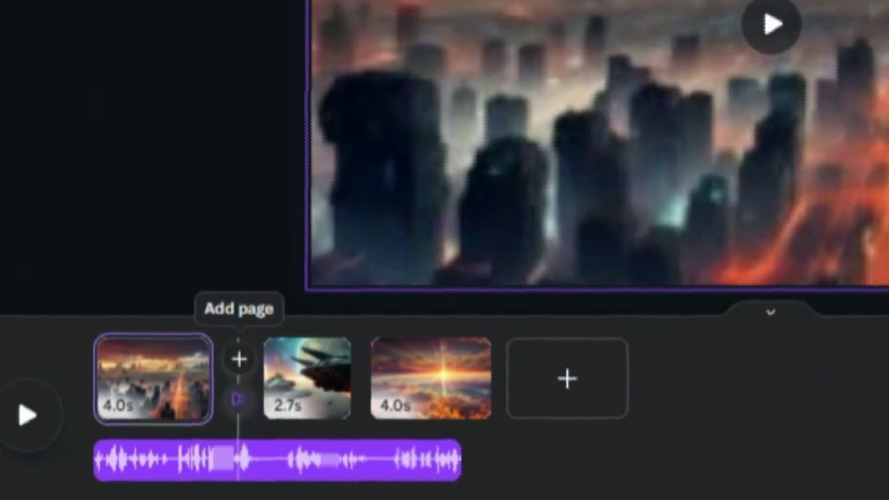
left_click(238, 401)
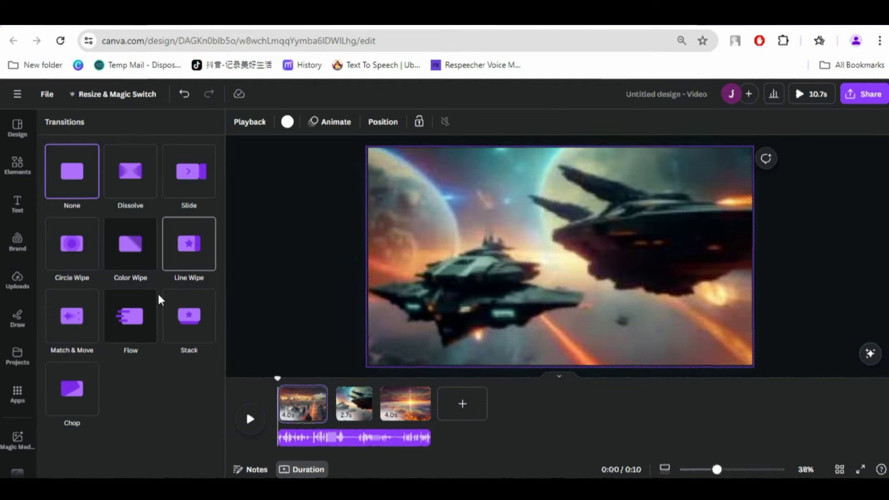
left_click(83, 327)
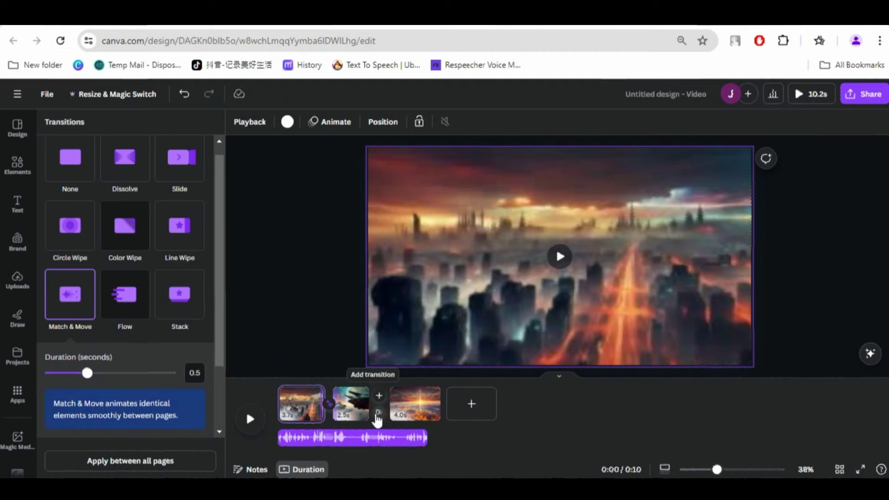
left_click(375, 410)
left_click(54, 332)
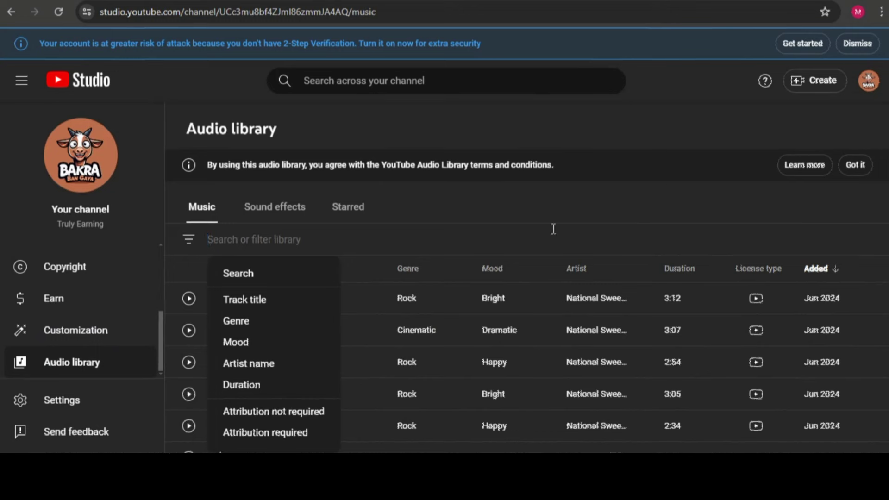
In YouTube Studio's Audio library, search the music for "action" and check the downloaded track.
left_click(554, 228)
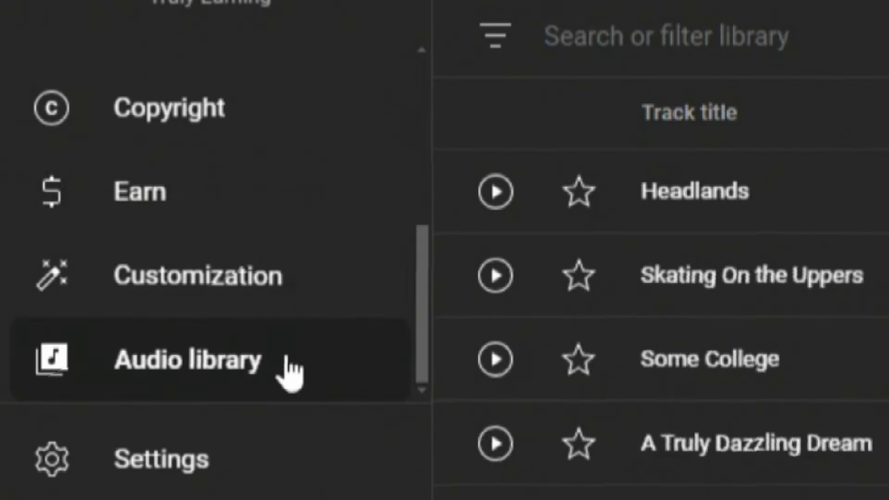
left_click(109, 363)
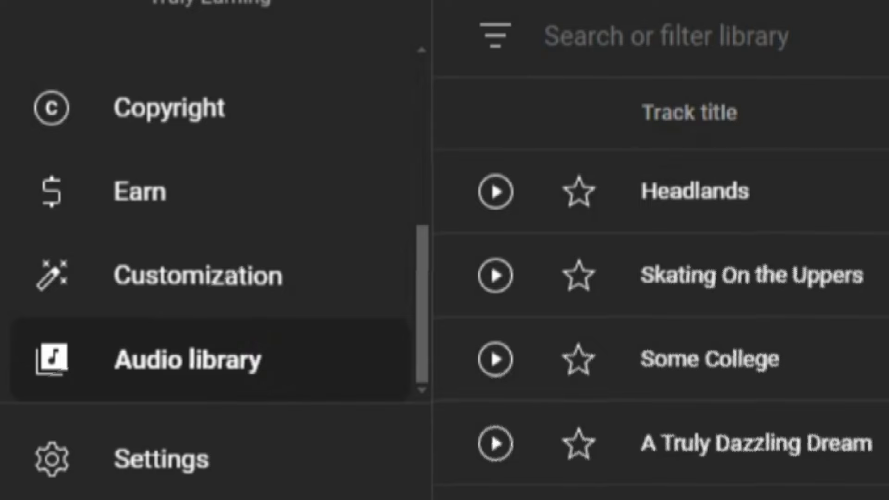
left_click(667, 37)
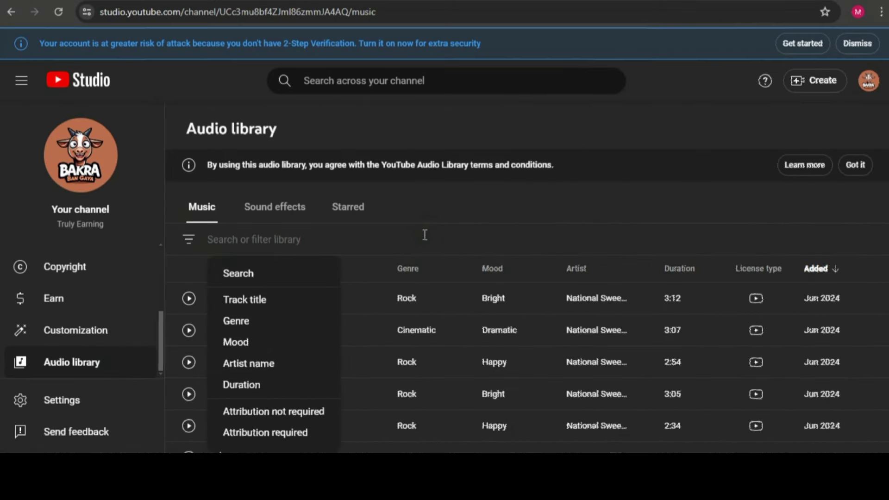
type("ac")
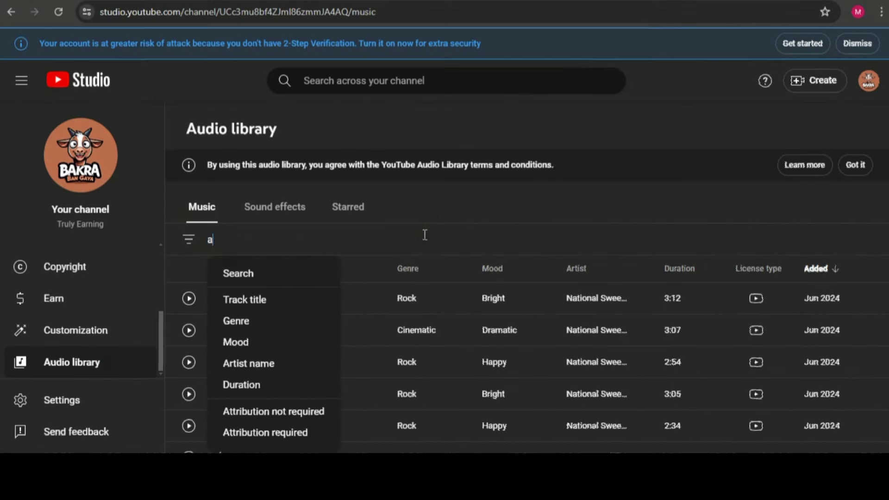
type("tion")
key("Return")
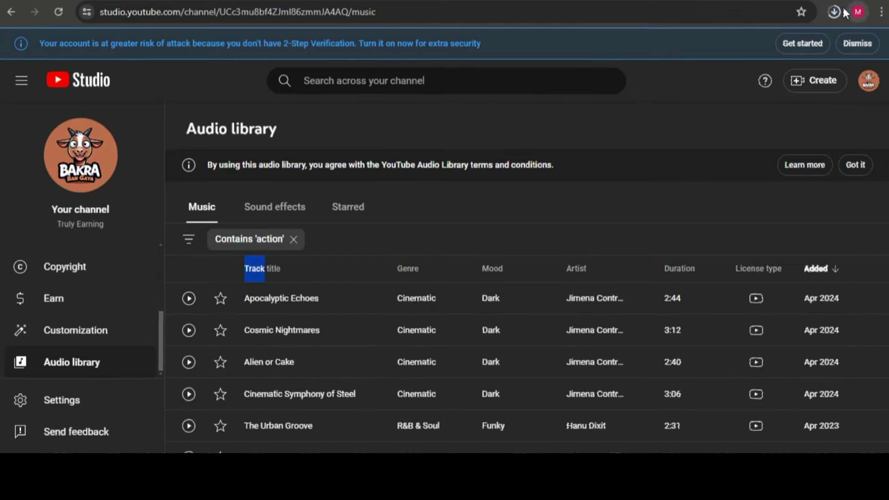
left_click(842, 12)
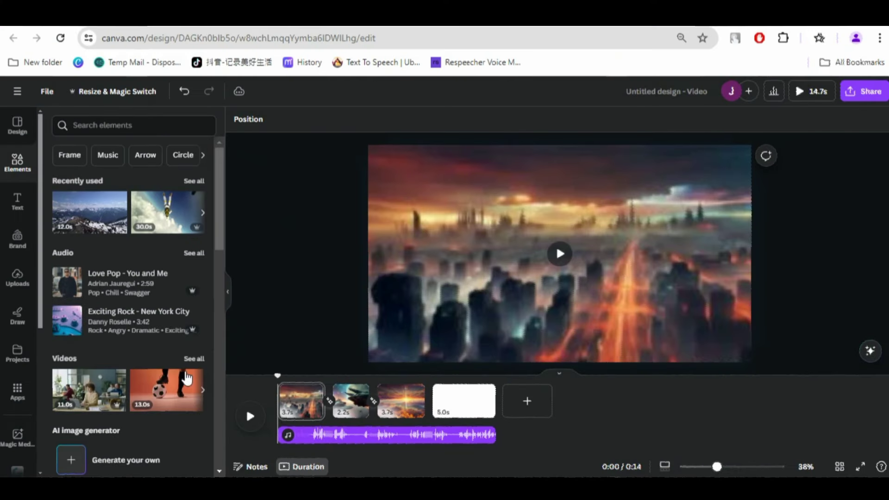
Back in Canva, add the uploaded Apocalyptic Echoes track to the timeline and lower its volume.
left_click(17, 278)
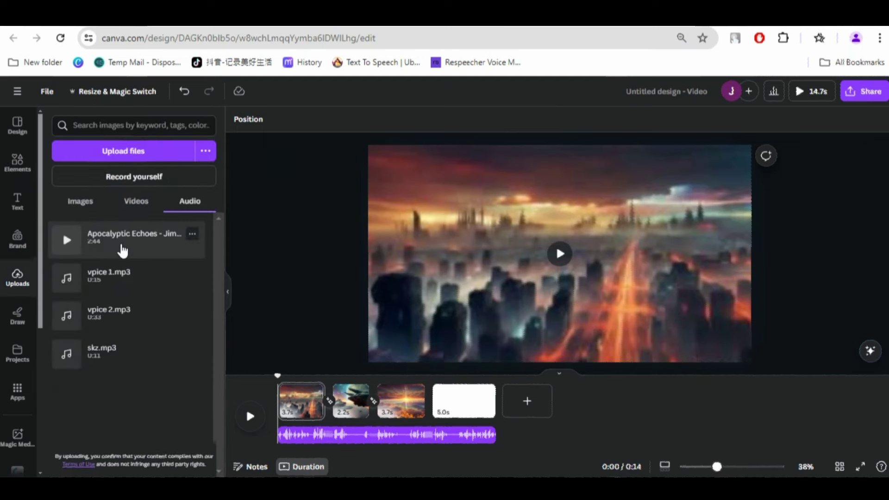
left_click(122, 250)
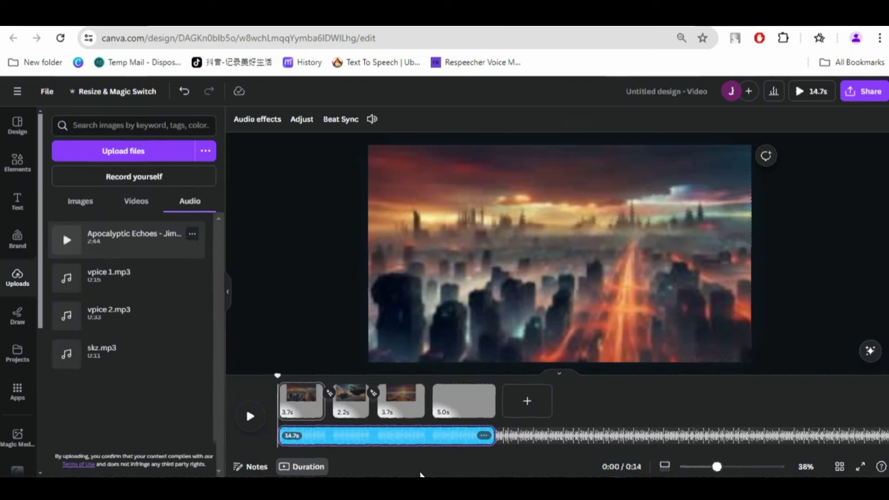
left_click(375, 120)
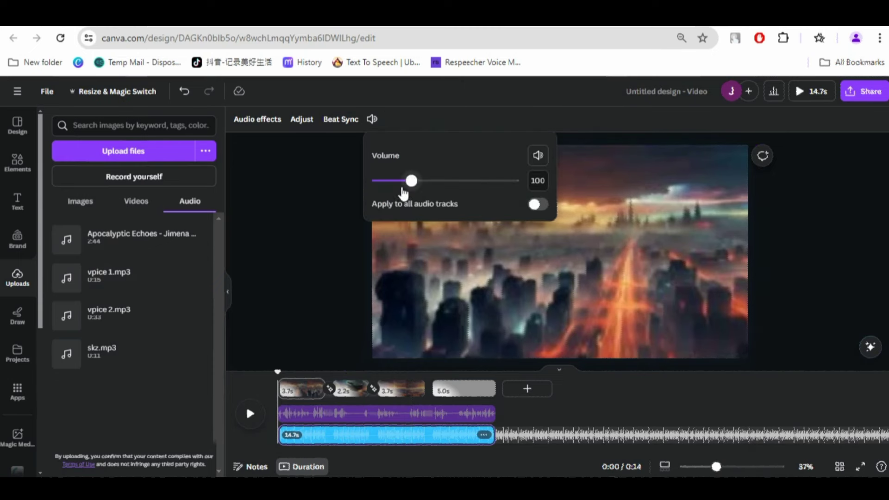
left_click_drag(411, 184, 390, 182)
left_click(325, 304)
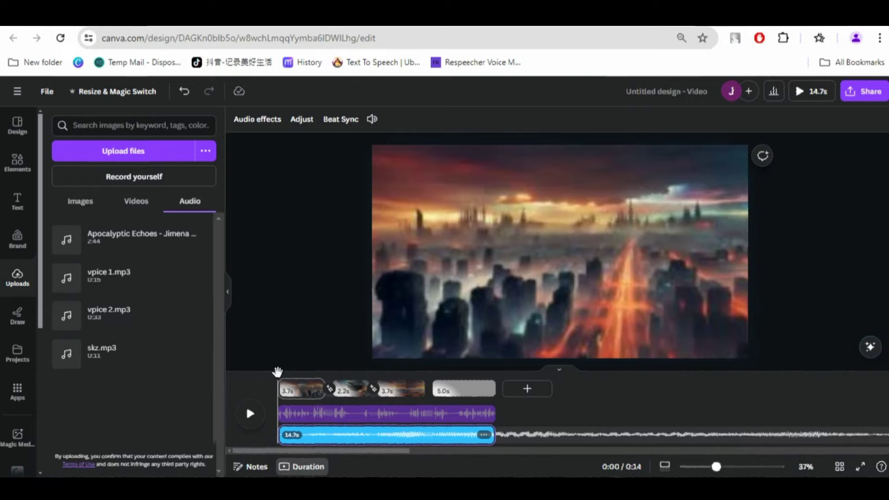
Search the audio elements for "alien" and add the Alien Spiritual 2 sound at the start of the spaceship clip.
left_click_drag(278, 371, 323, 372)
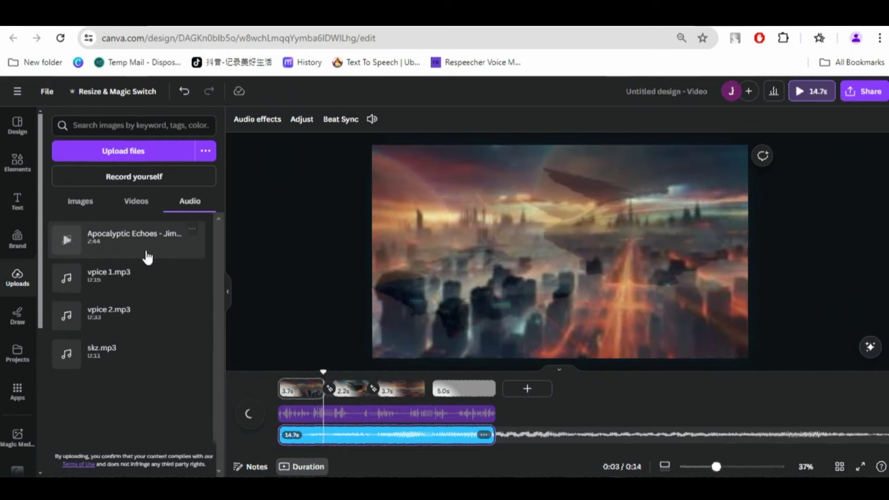
mouse_move(323, 372)
left_mouse_down()
mouse_move(362, 372)
mouse_move(331, 372)
left_mouse_up()
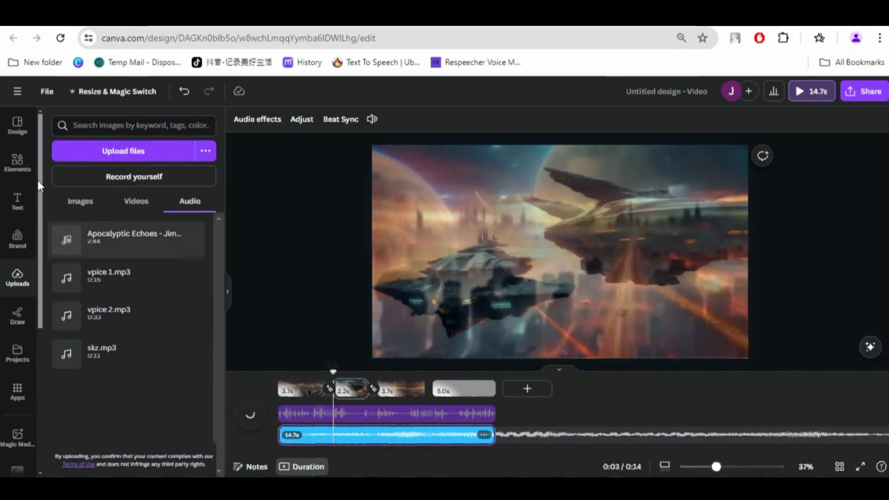
left_click(18, 162)
left_click(257, 111)
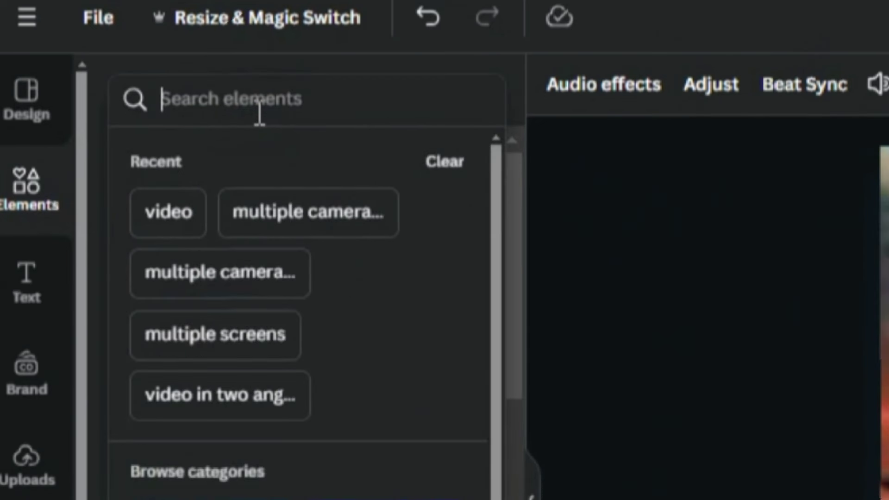
type("alien")
key("Return")
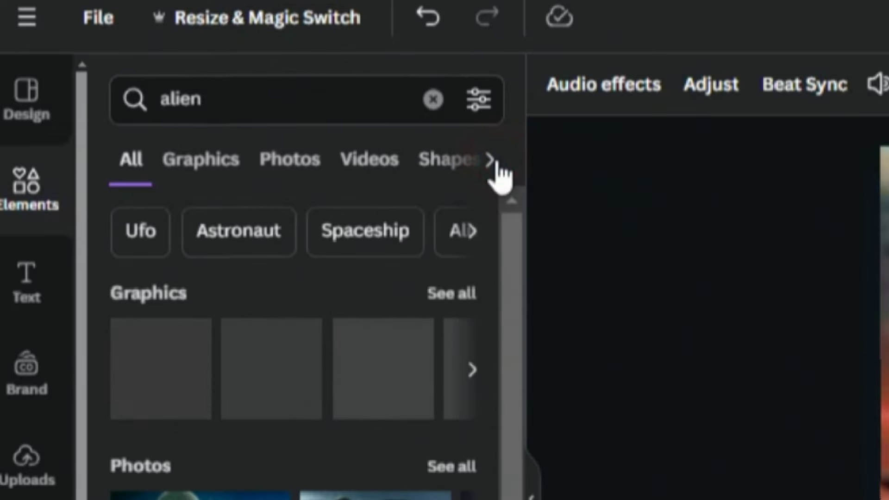
left_click(491, 161)
left_click(388, 166)
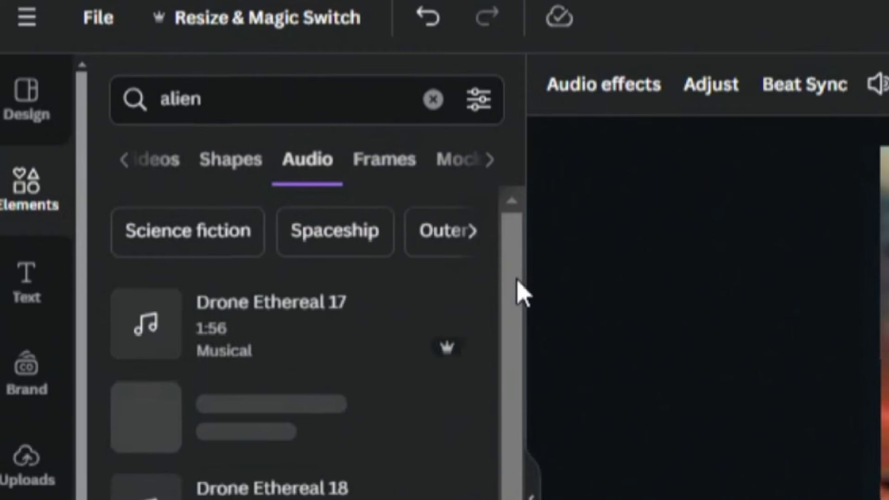
left_click_drag(518, 291, 512, 308)
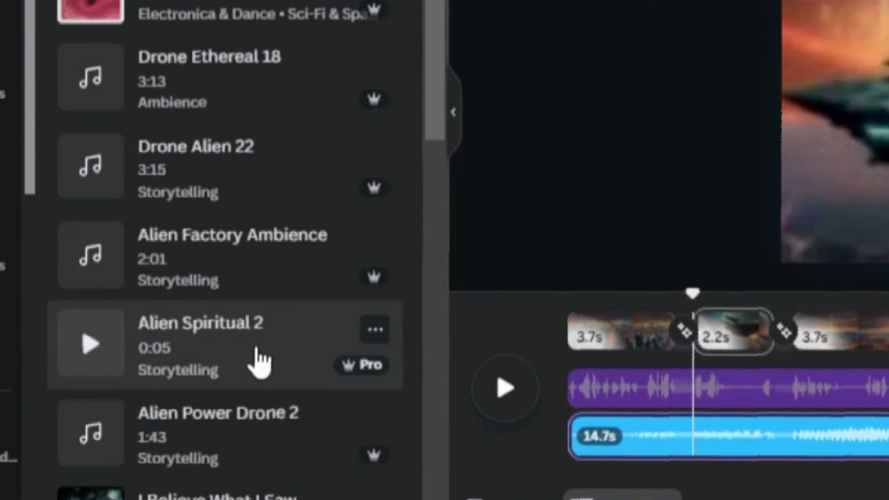
left_click(260, 359)
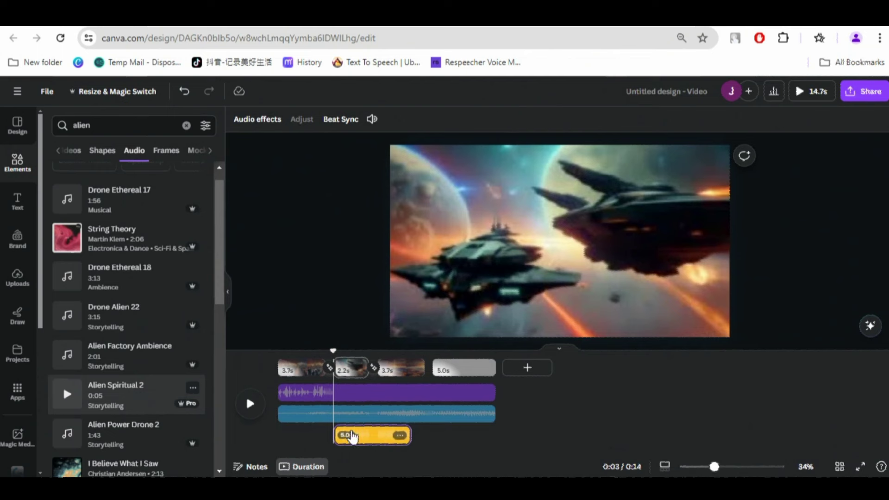
Trim the Alien Spiritual 2 sound to 2.2 s and set its volume to 20.
left_click_drag(416, 436, 373, 435)
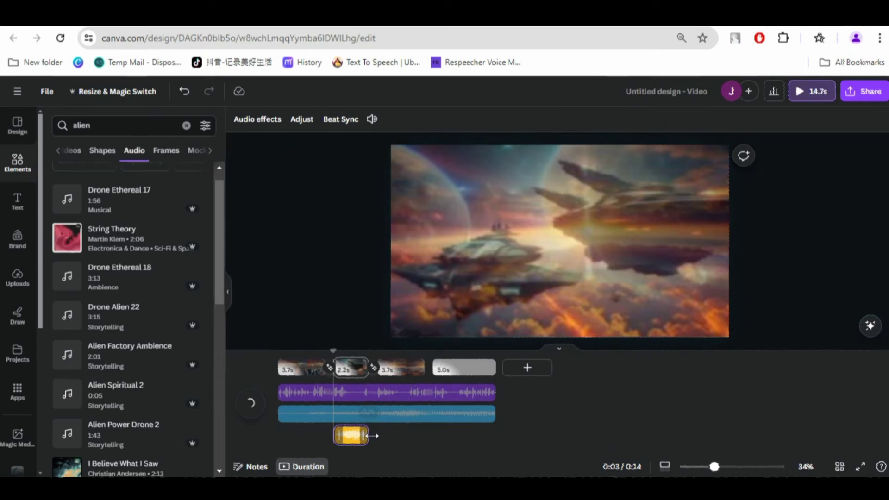
left_click(371, 119)
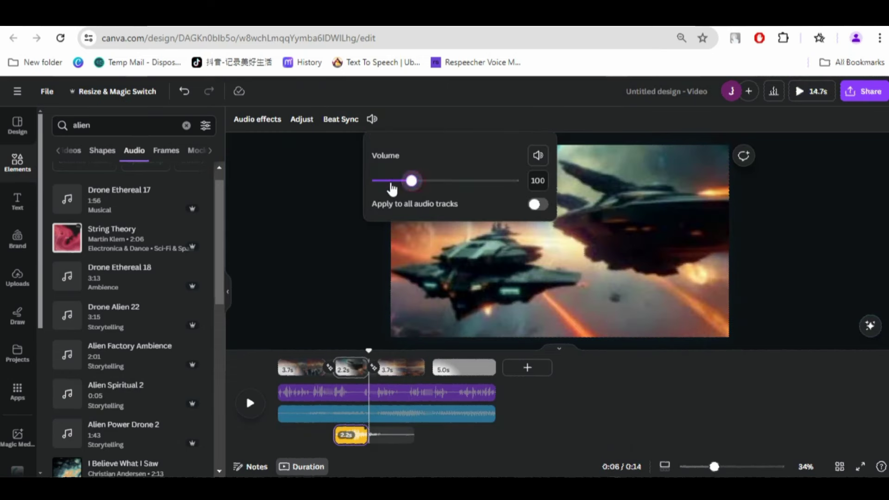
left_click_drag(392, 189, 384, 188)
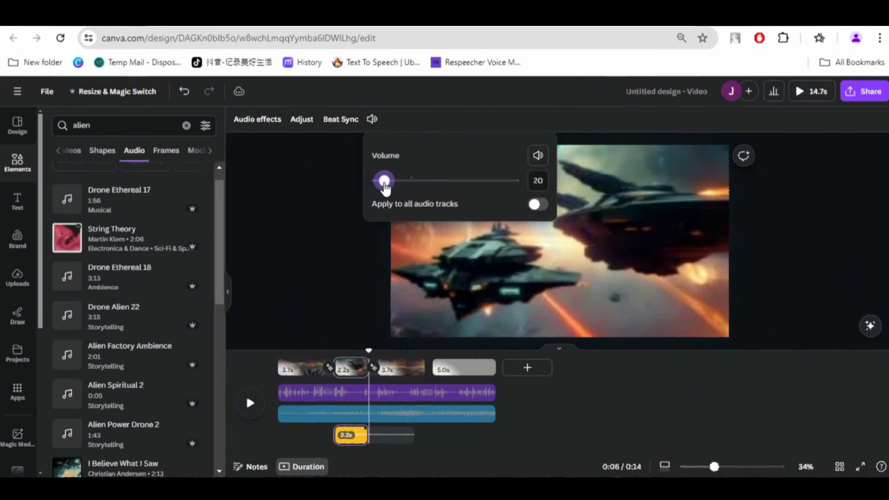
Move the Alien Spiritual 2 sound earlier under the city clip and shorten it to 1.8 s.
left_click(370, 377)
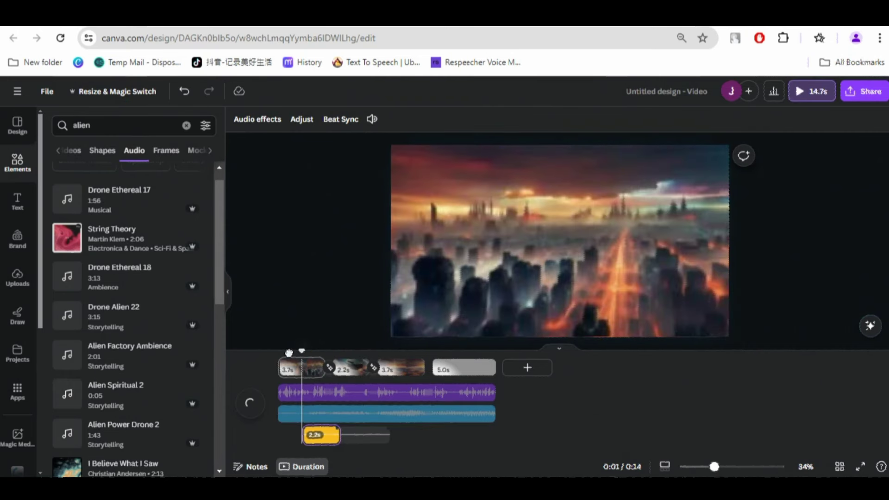
left_click_drag(289, 353, 337, 391)
left_click(333, 435)
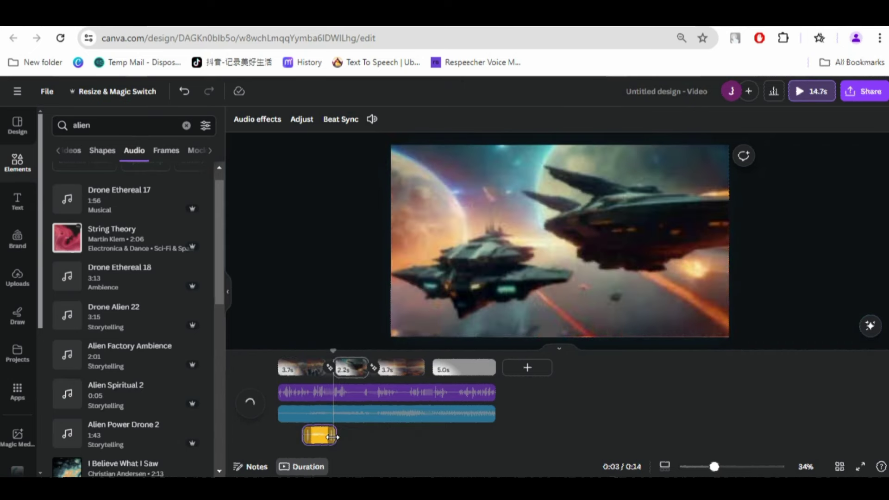
left_click_drag(332, 437, 332, 436)
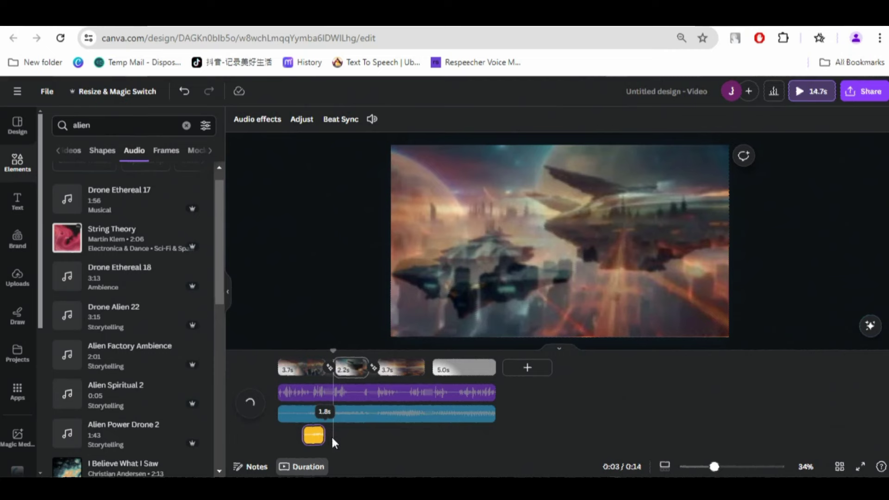
Place the playhead at the start of the spaceship clip and search the audio elements for "war".
left_click_drag(330, 352, 336, 354)
left_click(147, 126)
key("BackSpace")
key("BackSpace")
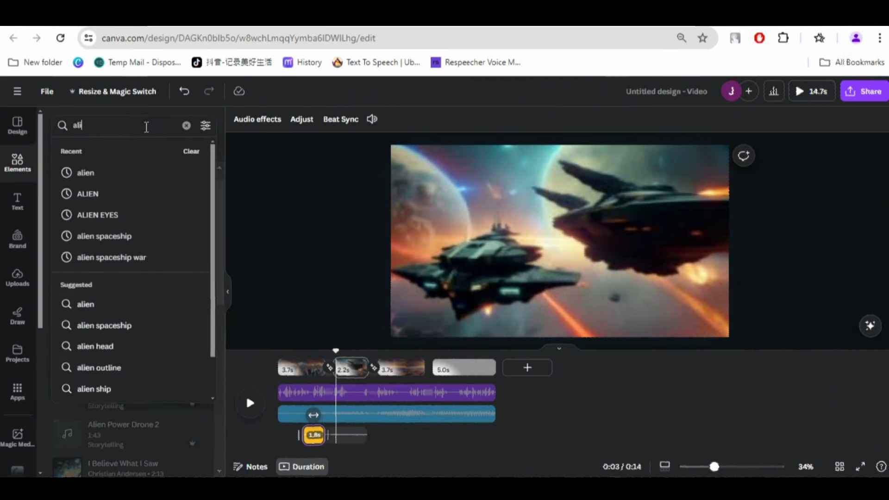
key("BackSpace")
key("BackSpace")
key("BackSpace")
type("war")
key("Return")
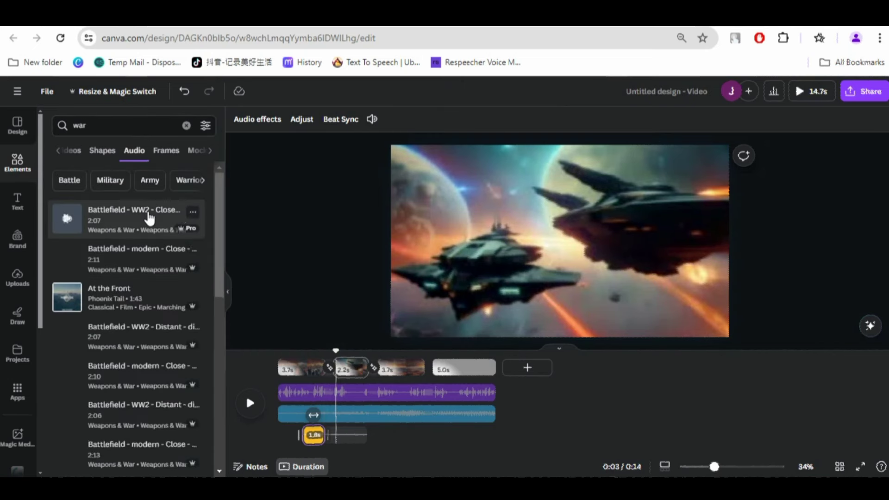
Add the first Battlefield - WW2 - Close sound under the spaceship clip and trim it to 2.1 s.
left_click(148, 216)
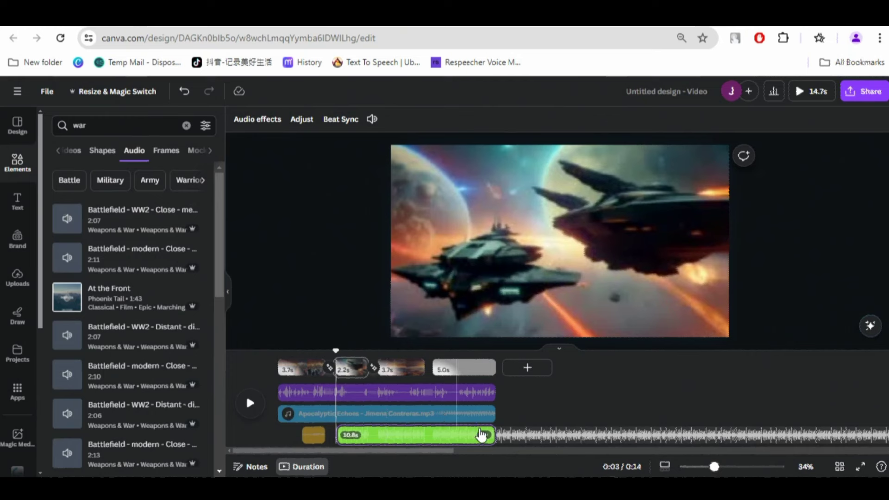
left_click_drag(491, 432, 377, 432)
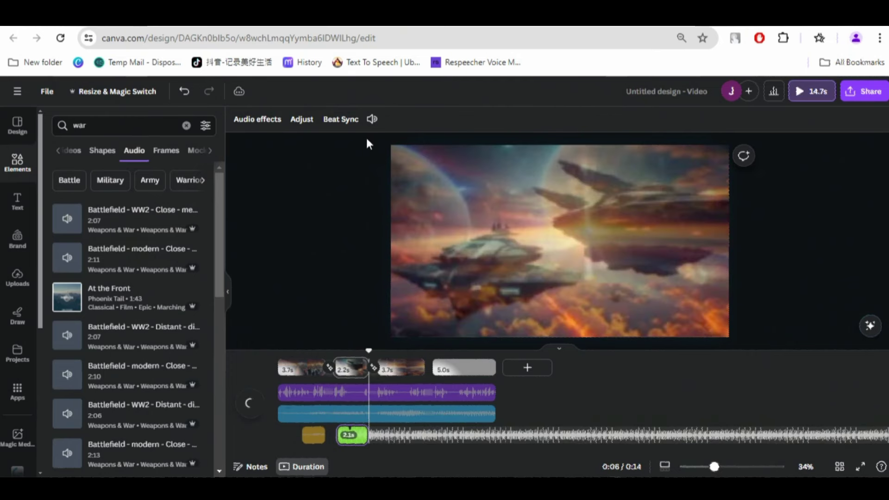
Set the Battlefield sound's volume to 32 and preview the video from the start up to the sunrise clip.
left_click(372, 120)
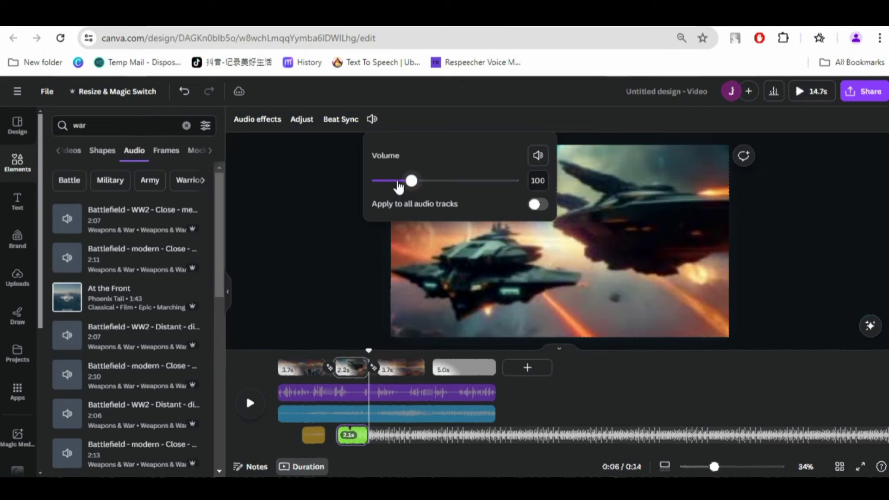
left_click_drag(399, 187, 389, 183)
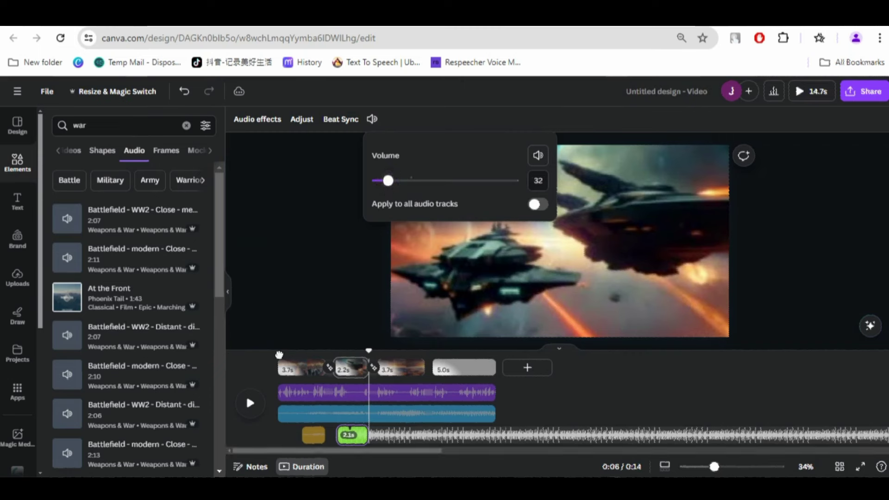
left_click(263, 352)
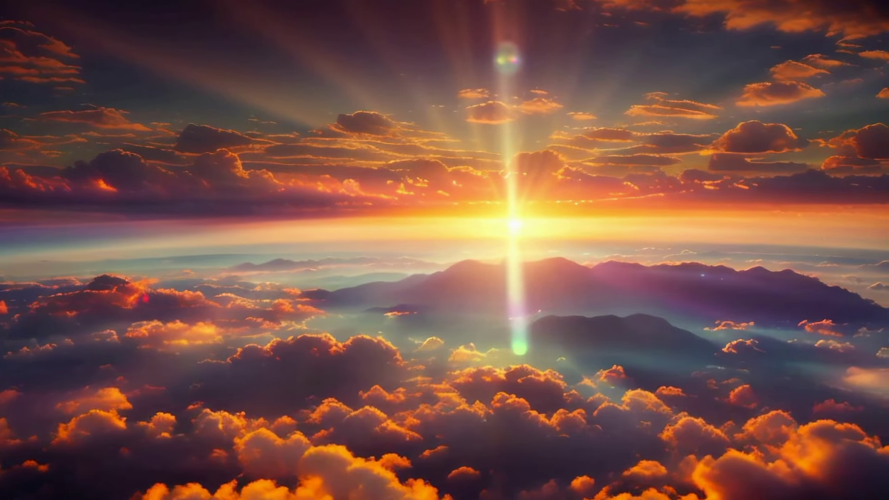
key("Escape")
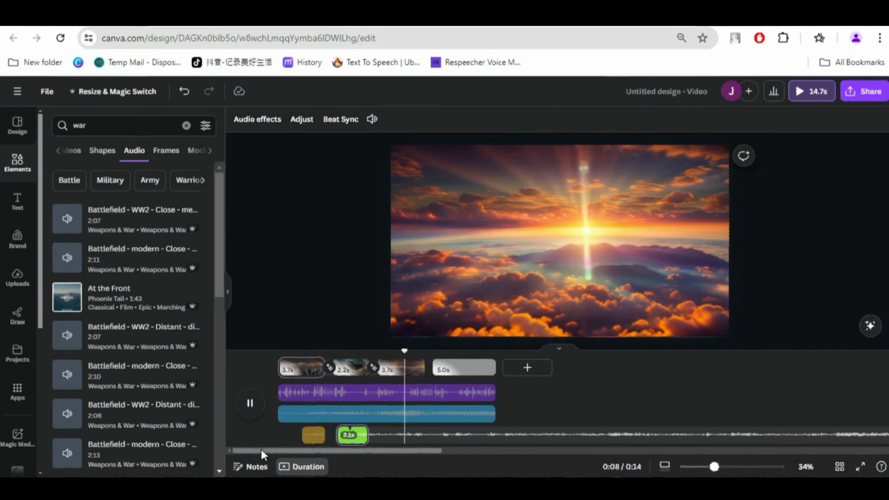
key("space")
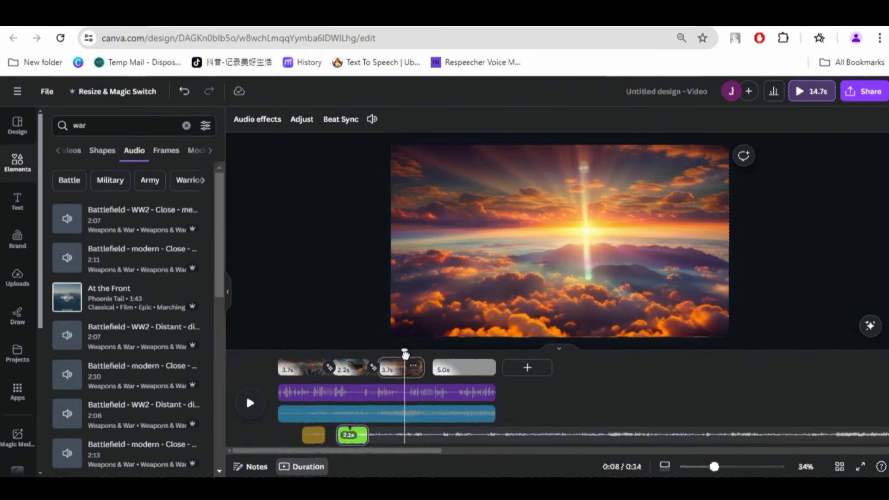
Select the sunrise clip and scrub the playhead back over the earlier clips to check their sound effects.
left_click(406, 367)
left_click(406, 364)
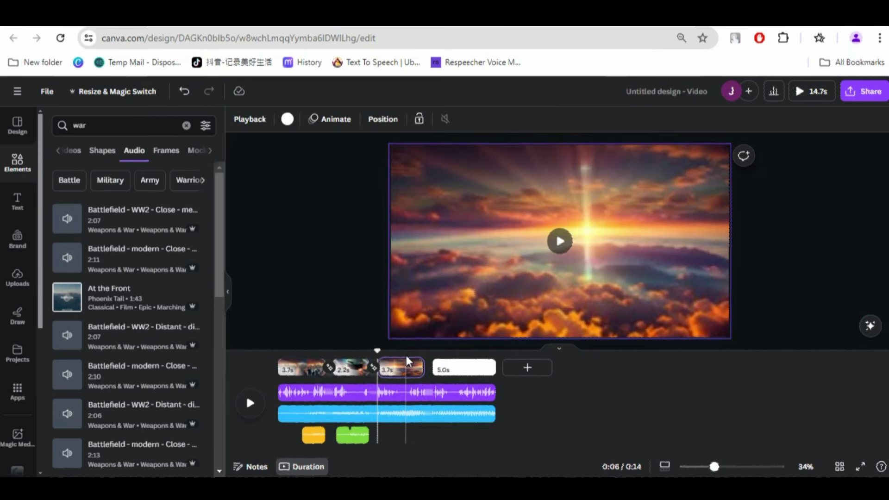
left_click_drag(377, 351, 300, 354)
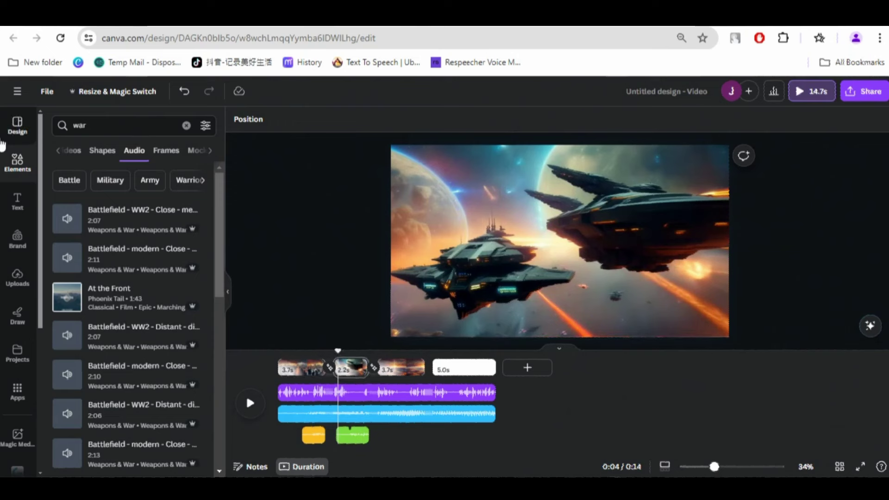
Clear the "war" search, place the playhead in the spaceship clip and show the uploaded videos.
left_click(186, 126)
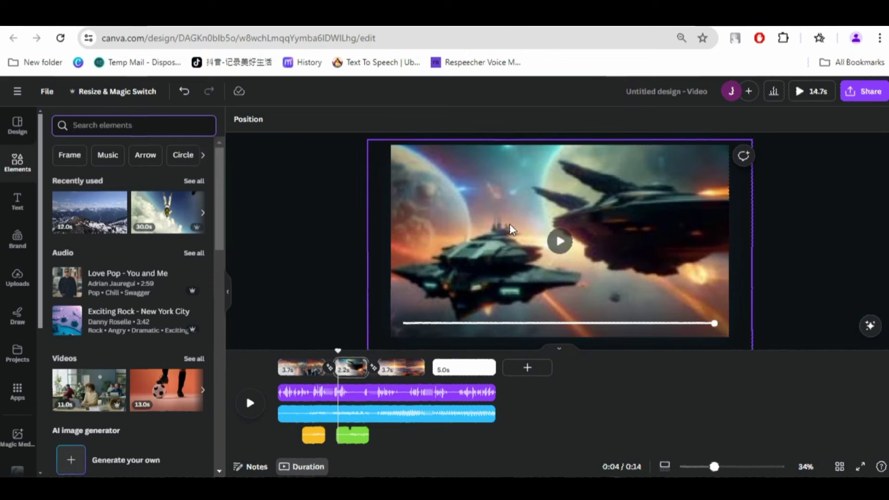
left_click(338, 351)
left_click(360, 354)
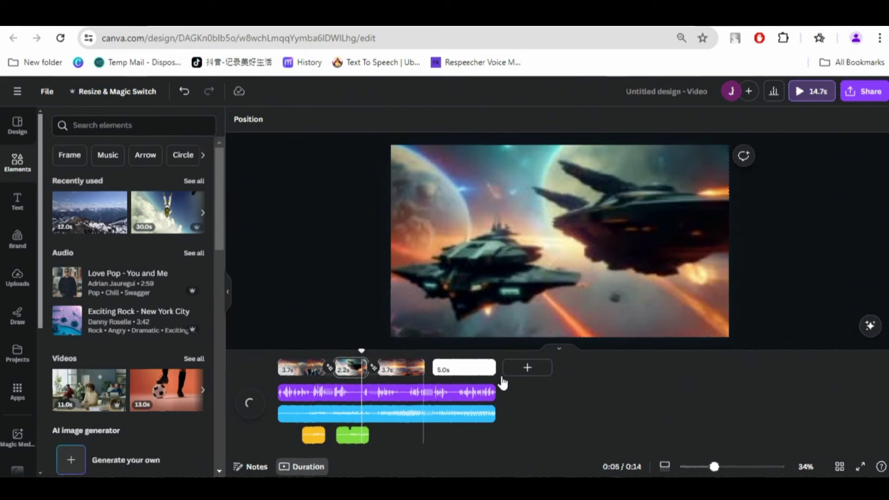
left_click(18, 278)
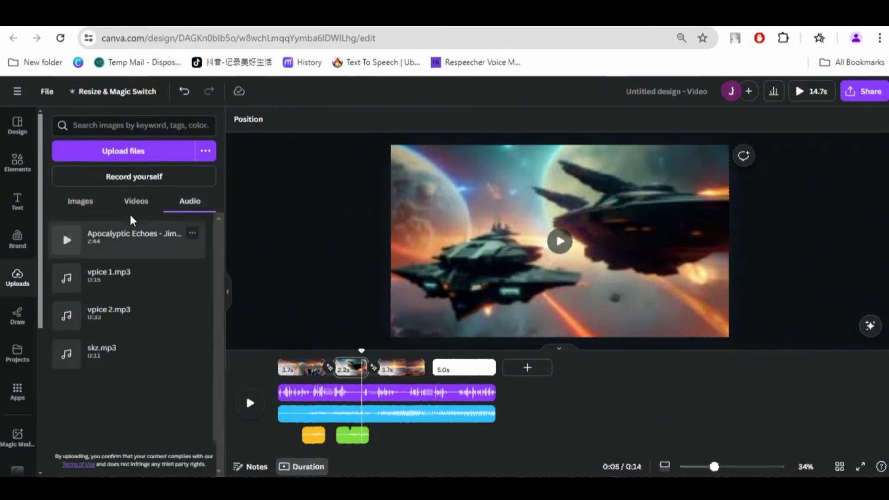
left_click(134, 204)
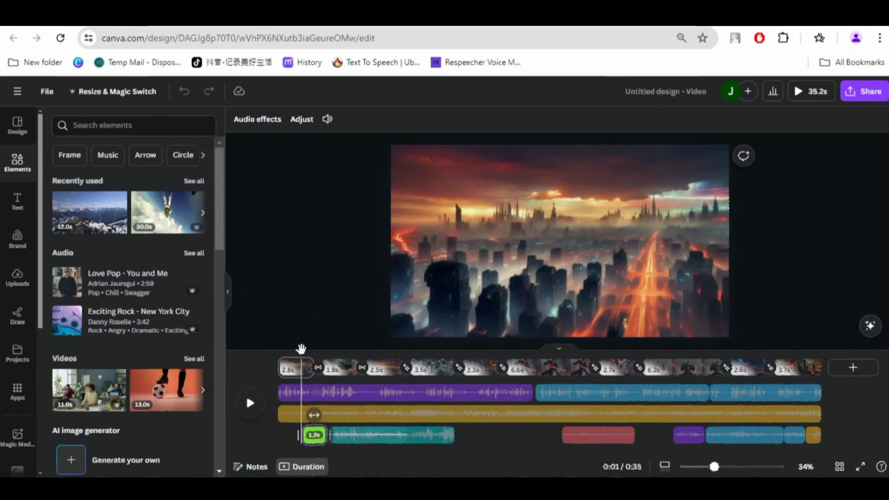
Review the finished ten-clip video design from its start, scrubbing past the neon city street clip to the later clips.
left_click(537, 412)
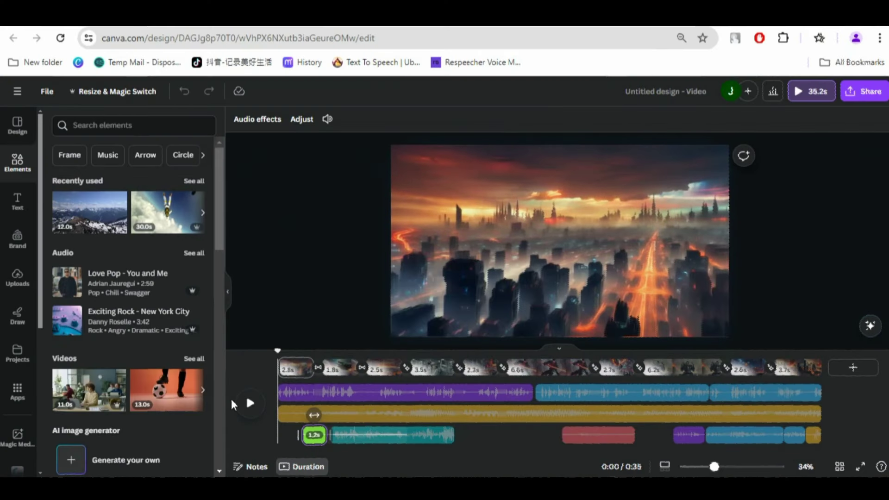
left_click_drag(278, 351, 479, 355)
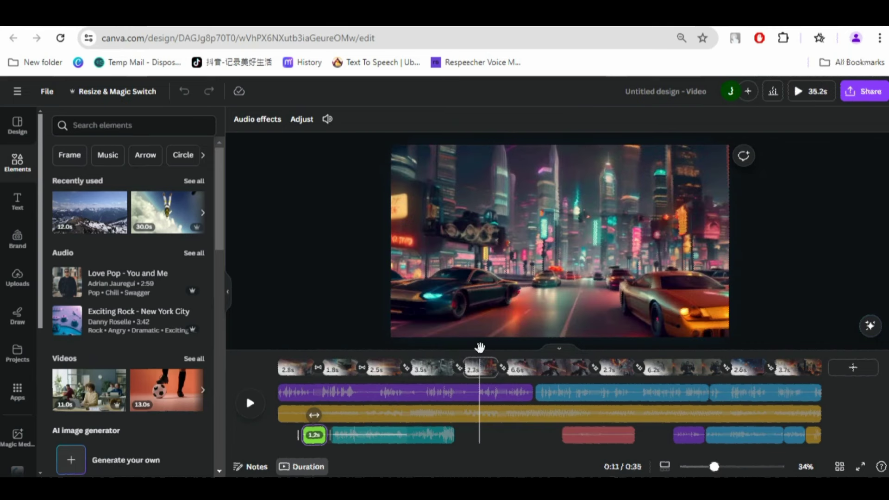
left_click(480, 354)
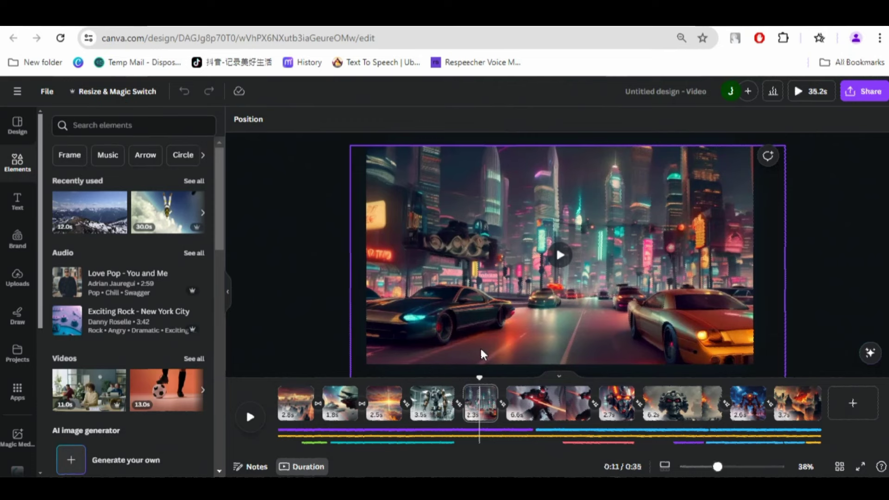
left_click_drag(503, 378, 639, 387)
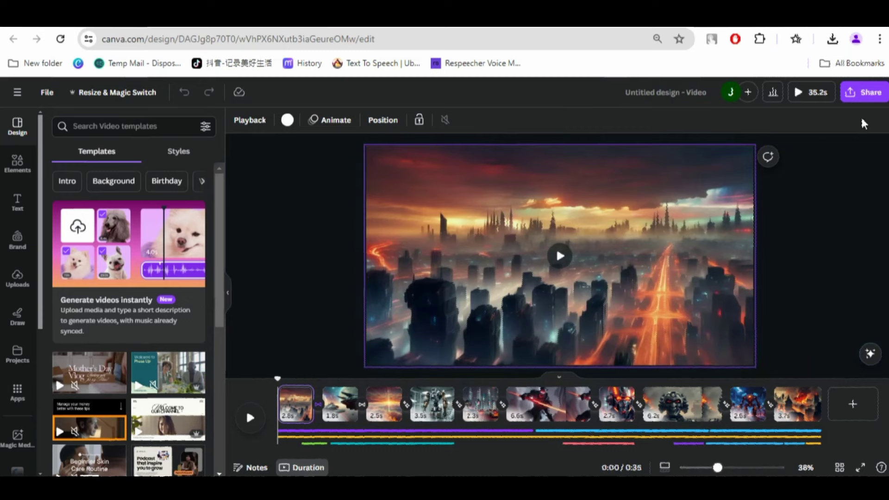
Open the finished design's download settings and set the MP4 video quality to 4K (UHD).
left_click(863, 96)
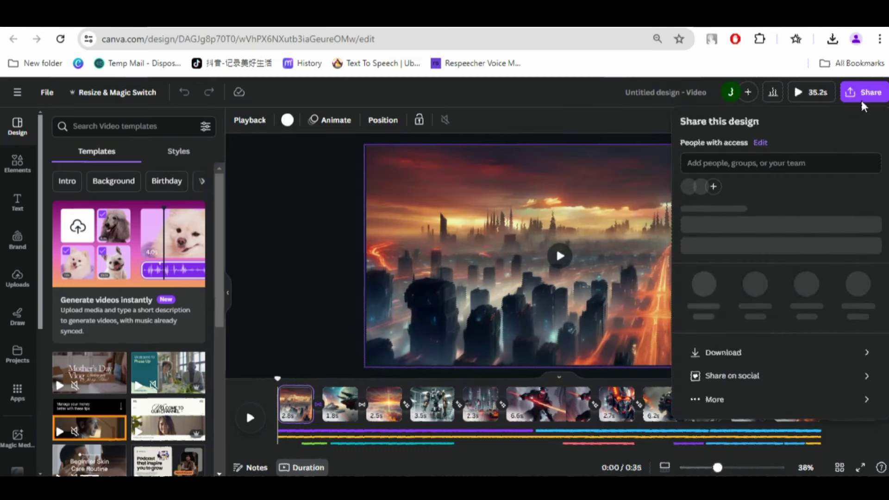
left_click(782, 351)
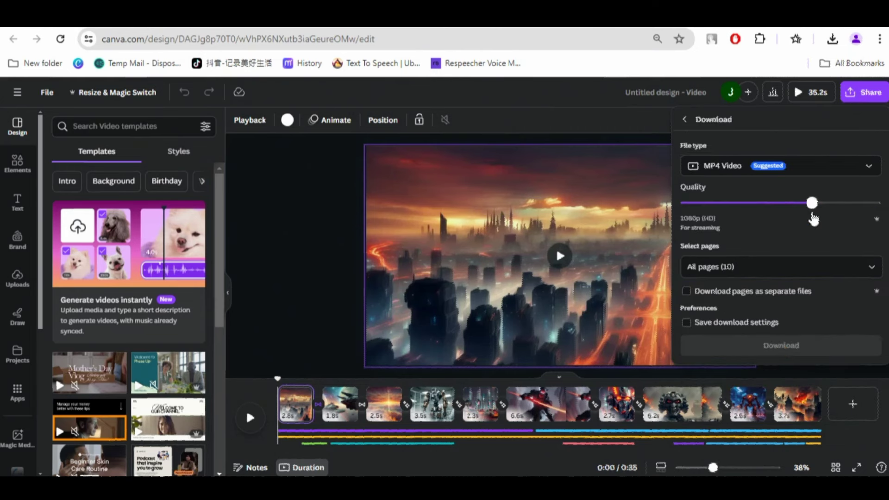
left_click_drag(814, 204, 874, 203)
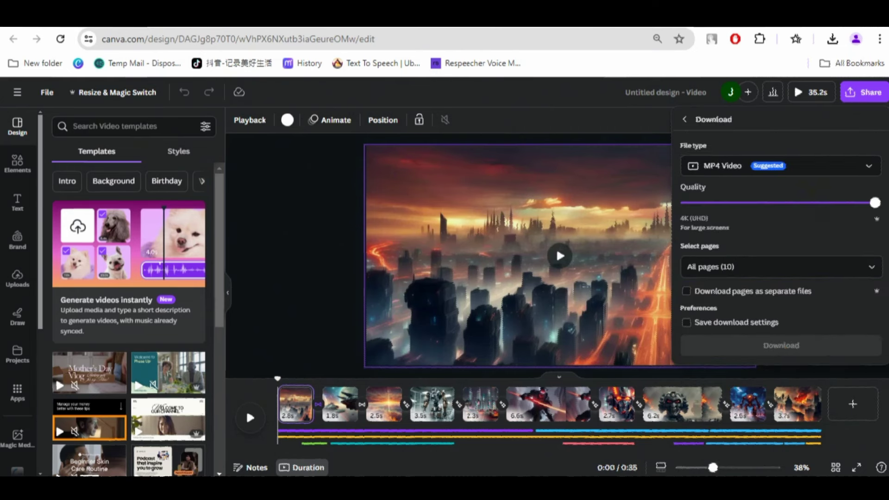